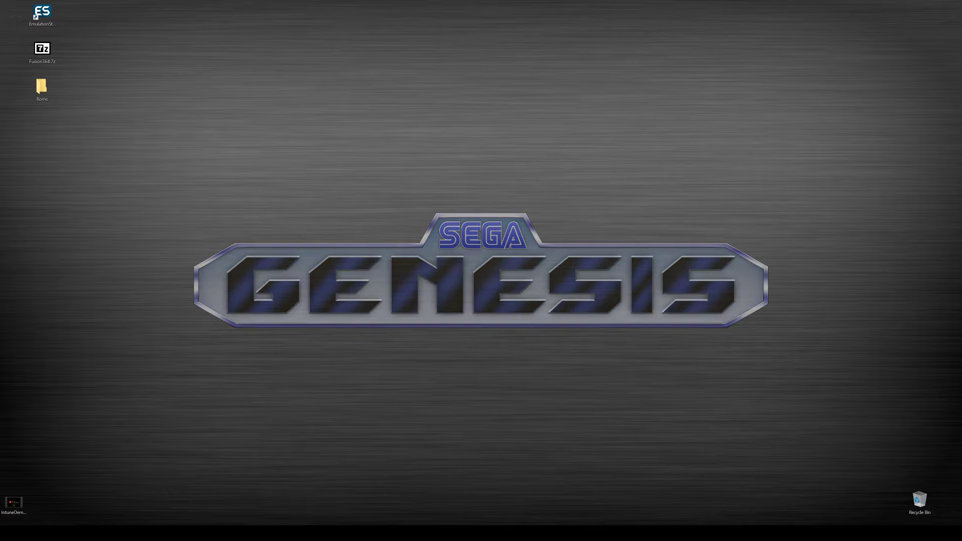
Step: Open the .emulationstation folder in the user's profile folder on Local Disk (C:)
mouse_move(50, 53)
left_mouse_down()
mouse_move(210, 78)
mouse_move(49, 54)
left_mouse_up()
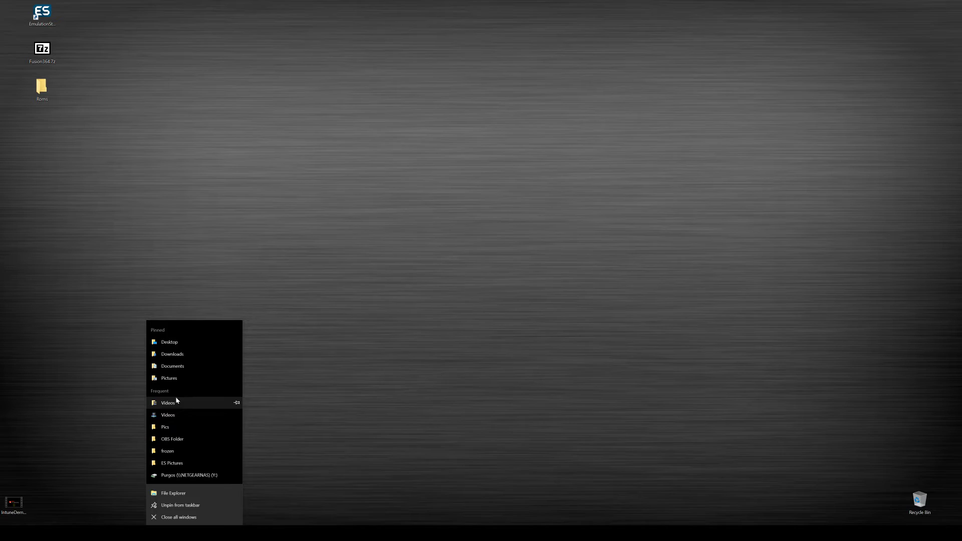
left_click(166, 493)
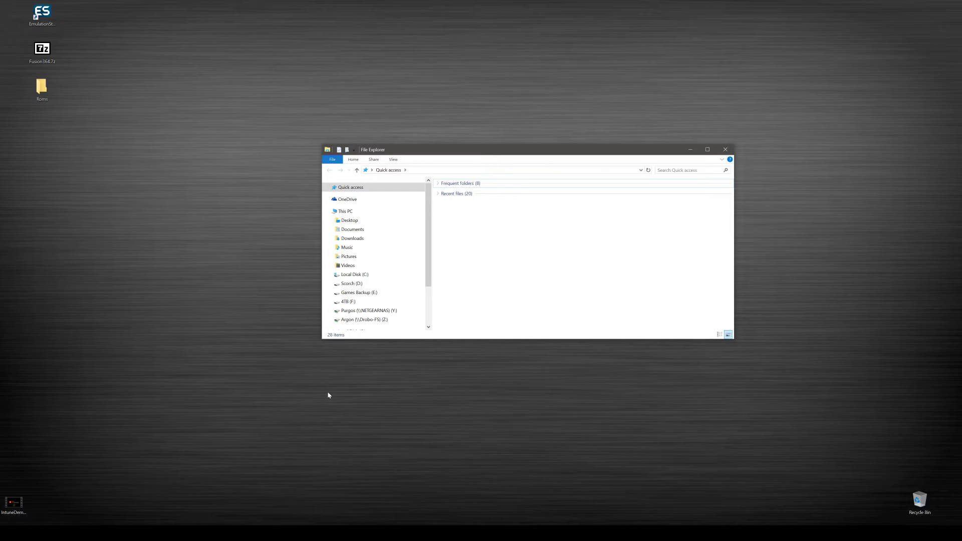
left_click(356, 274)
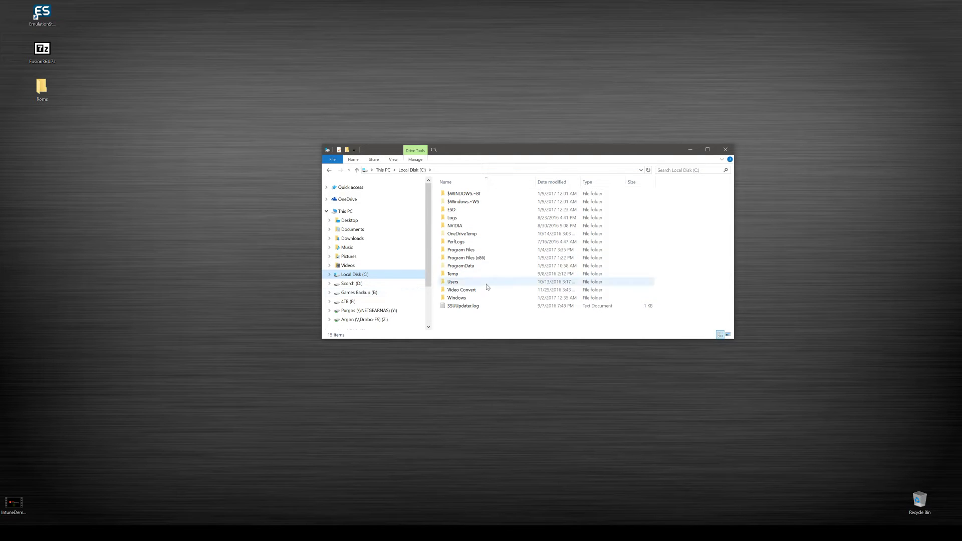
double_click(455, 282)
double_click(455, 211)
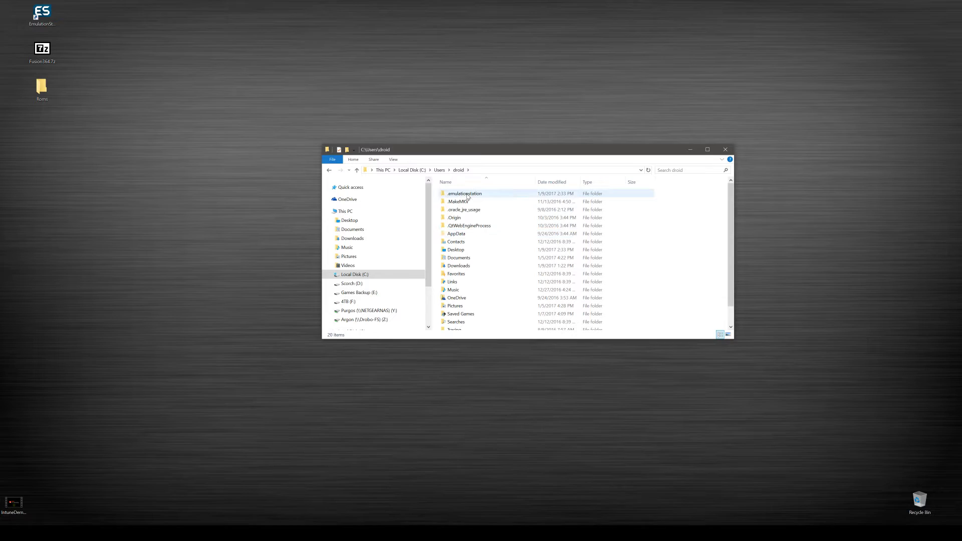
double_click(465, 194)
left_click_drag(471, 153, 347, 74)
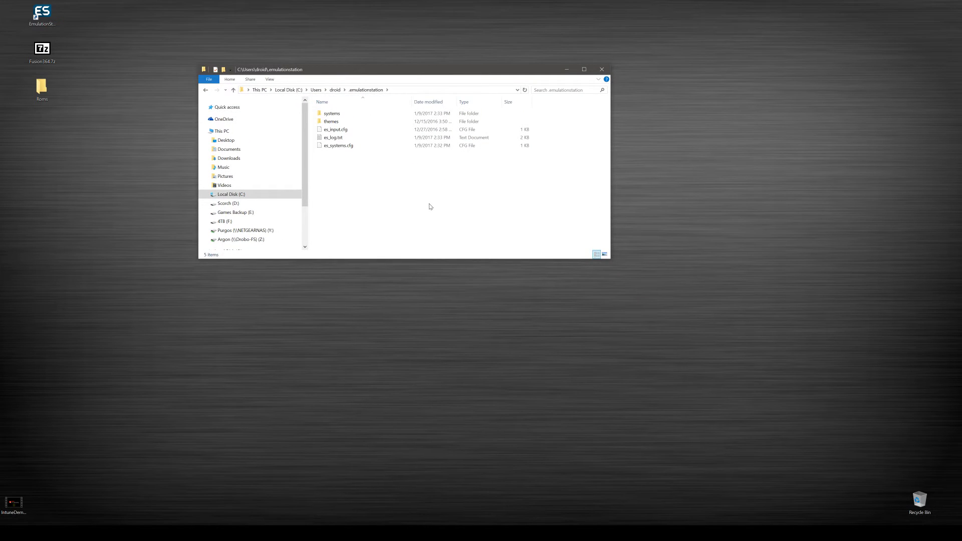
Step: Look inside the systems folder and return to the .emulationstation folder
left_click(334, 116)
double_click(335, 116)
left_click(207, 91)
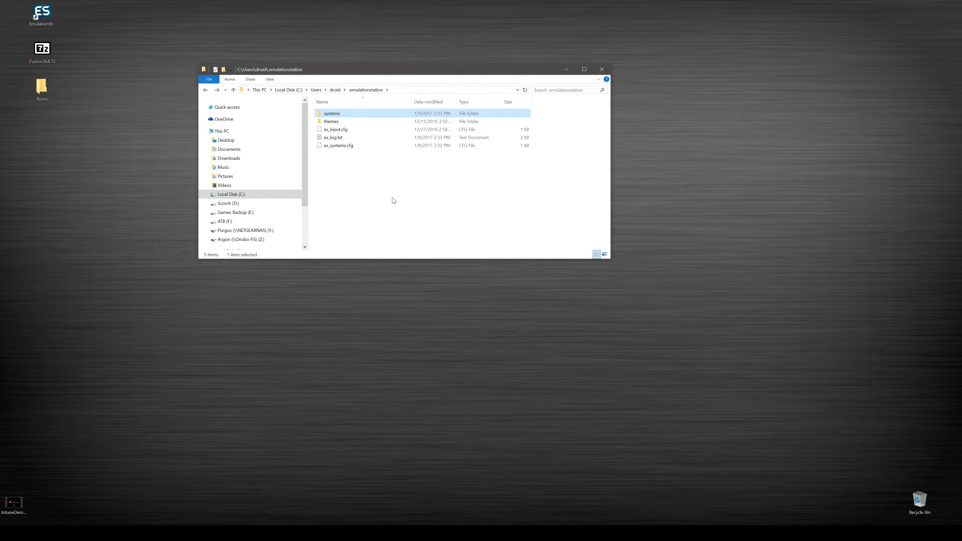
Step: Create a folder named roms in the .emulationstation folder and open it
right_click(347, 182)
mouse_move(319, 267)
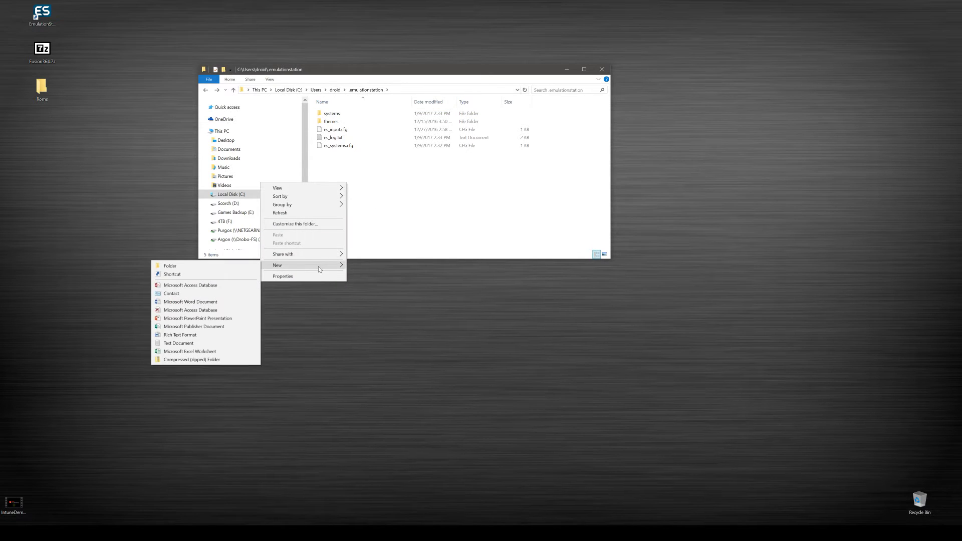
left_click(229, 265)
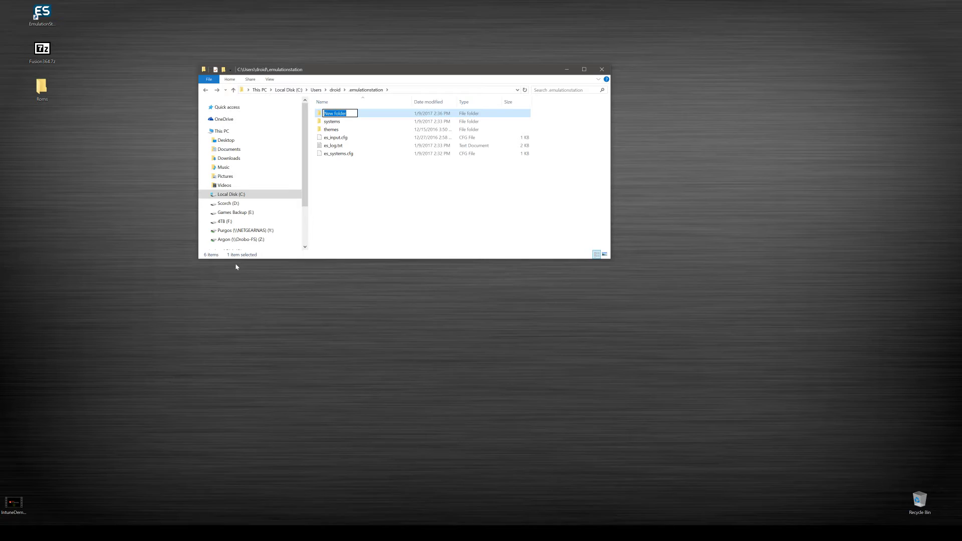
type("roms")
key("Return")
double_click(352, 113)
Step: Open the desktop's Roms folder in a separate window clear of the first and select the ECCO The Dolphin zip
double_click(41, 87)
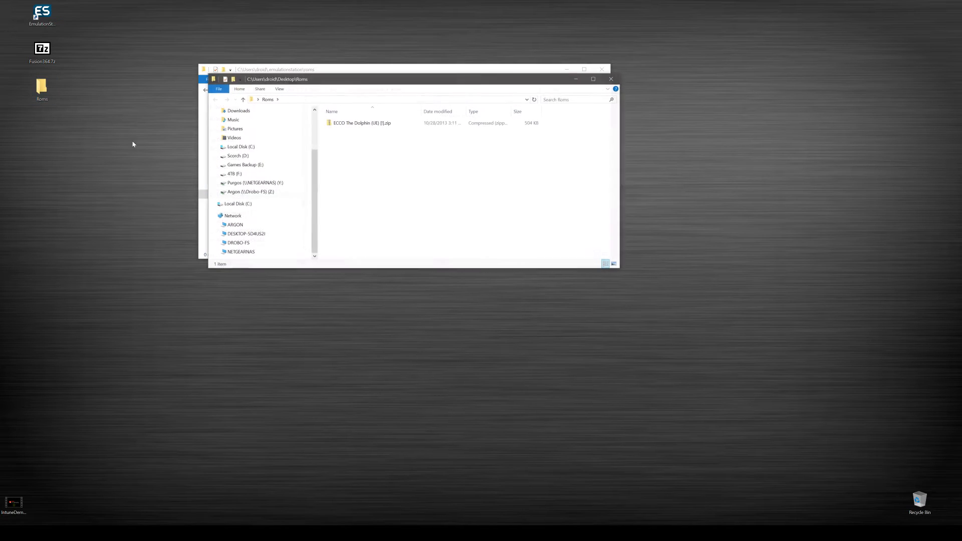
left_click_drag(389, 78, 669, 194)
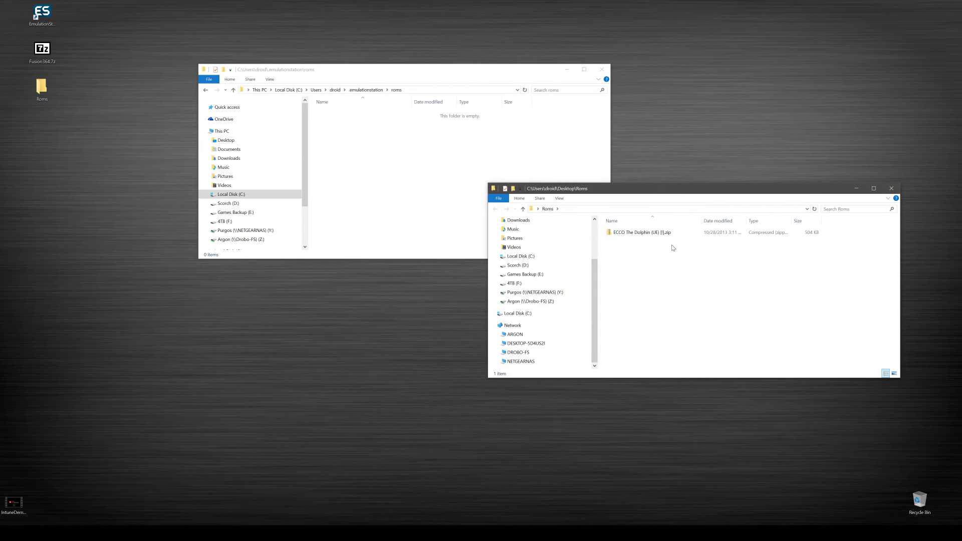
left_click_drag(648, 232, 655, 251)
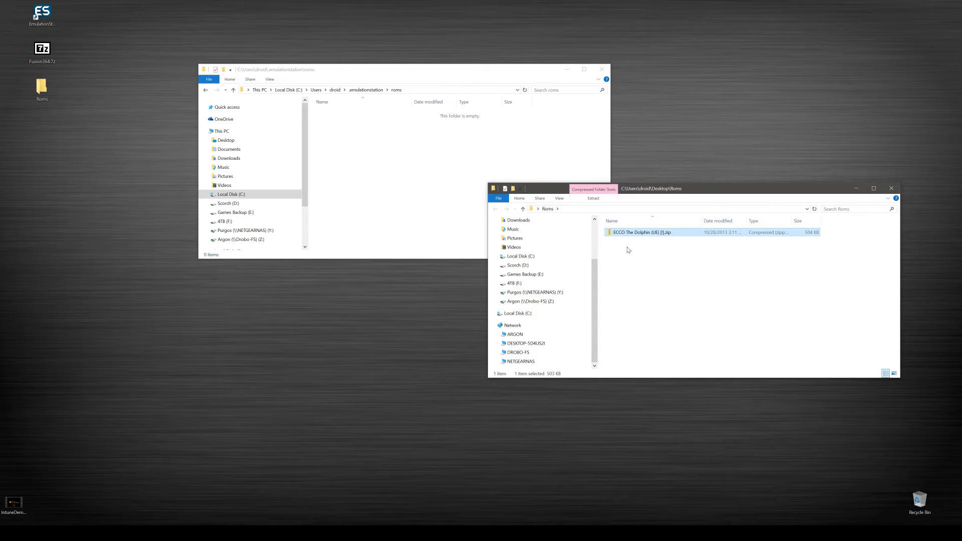
Step: Create a folder named genesis inside the .emulationstation roms folder and open it
right_click(365, 152)
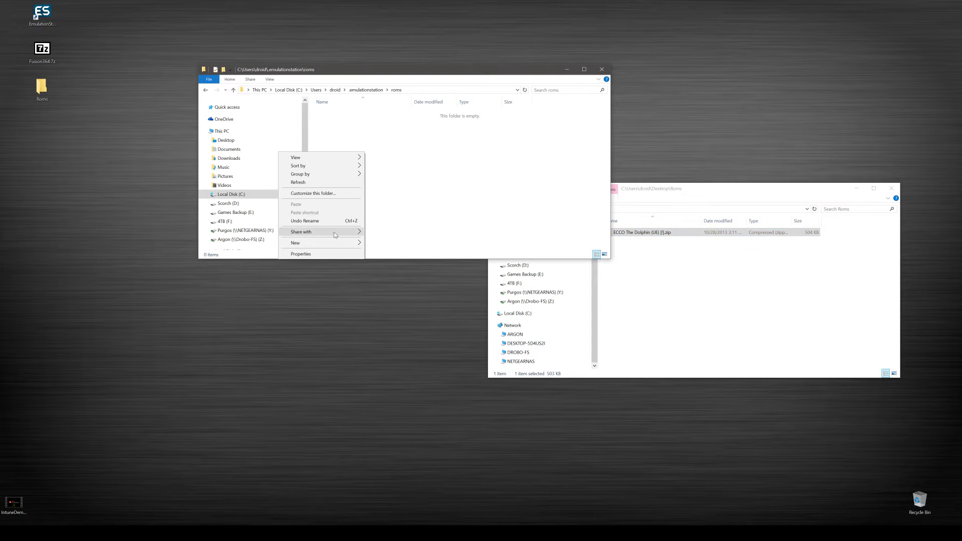
mouse_move(334, 242)
left_click(228, 242)
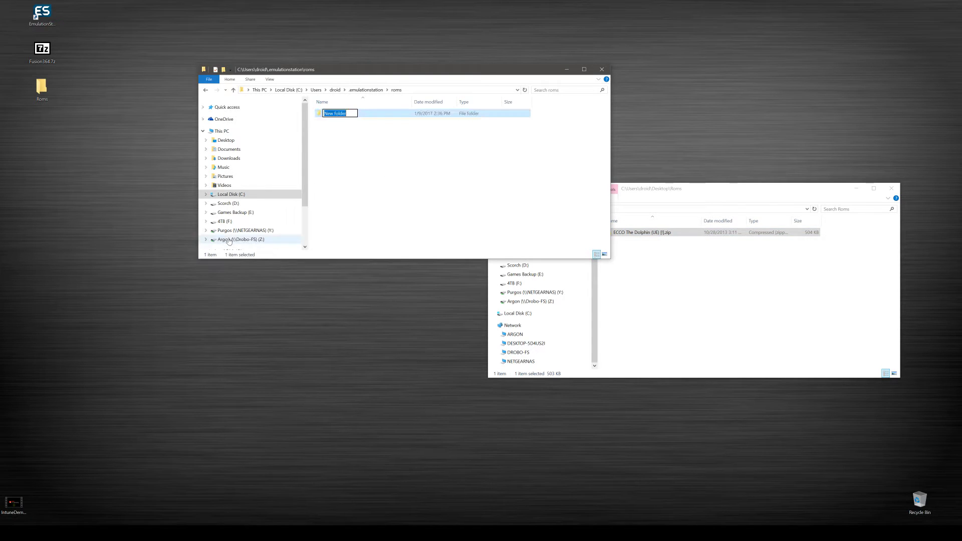
type("ges")
type("esis")
key("Return")
double_click(364, 117)
Step: Move the ECCO The Dolphin zip from the desktop's Roms folder into the genesis folder and close the desktop folder's window
left_click(676, 253)
left_click_drag(646, 233, 382, 176)
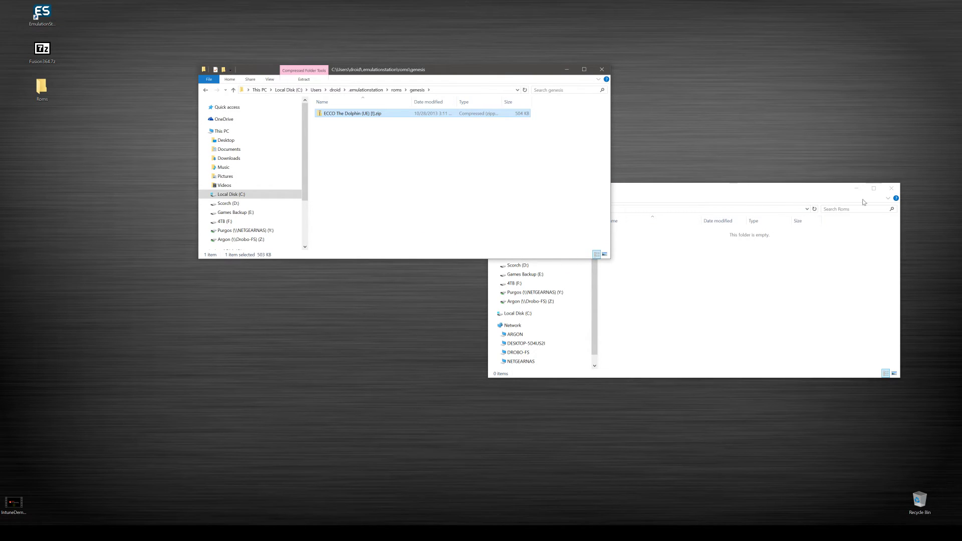
left_click(891, 189)
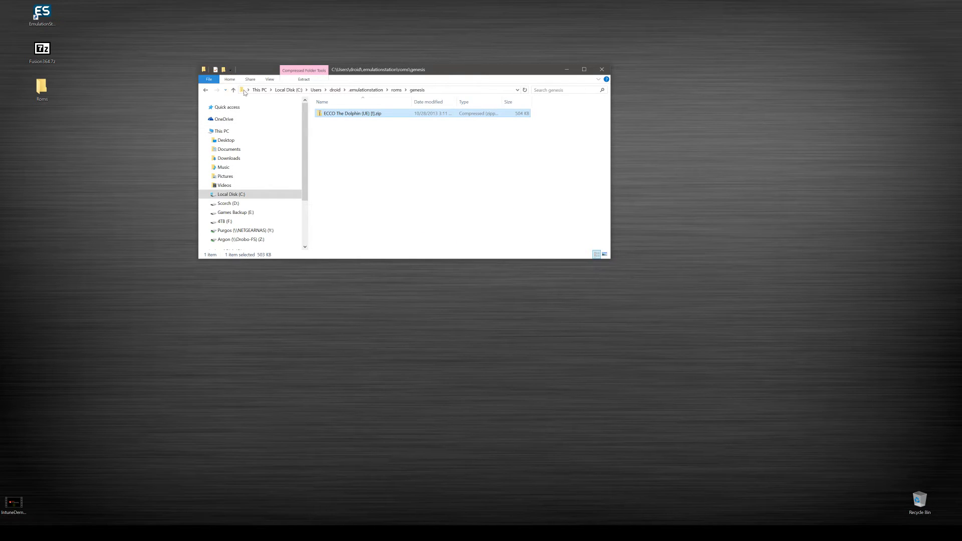
Step: Extract all contents of the desktop's Fusion364.7z archive into the .emulationstation systems folder
left_click(376, 91)
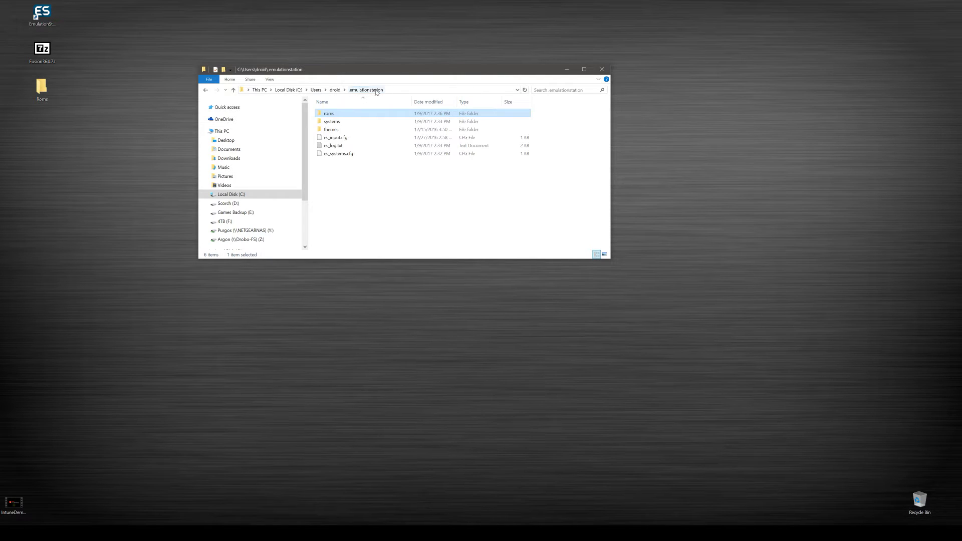
double_click(354, 127)
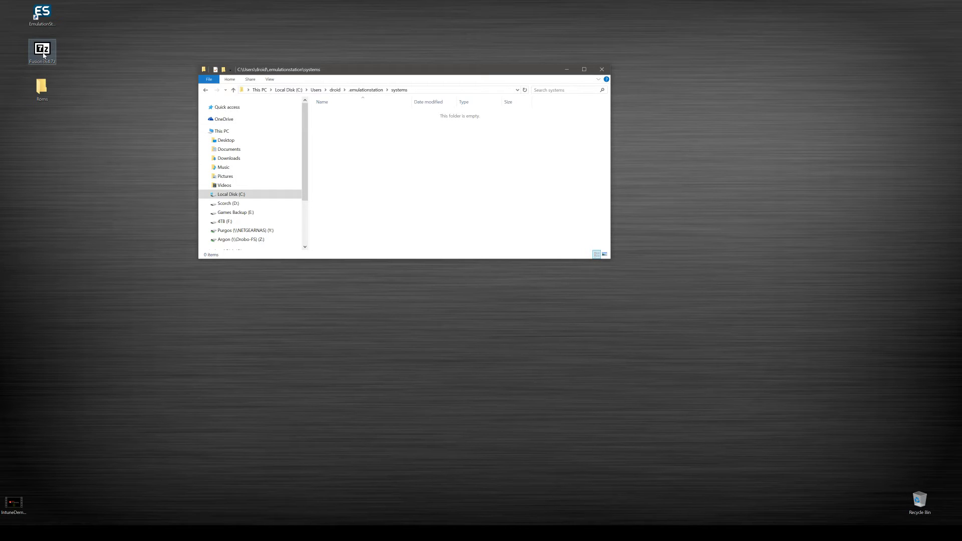
double_click(43, 56)
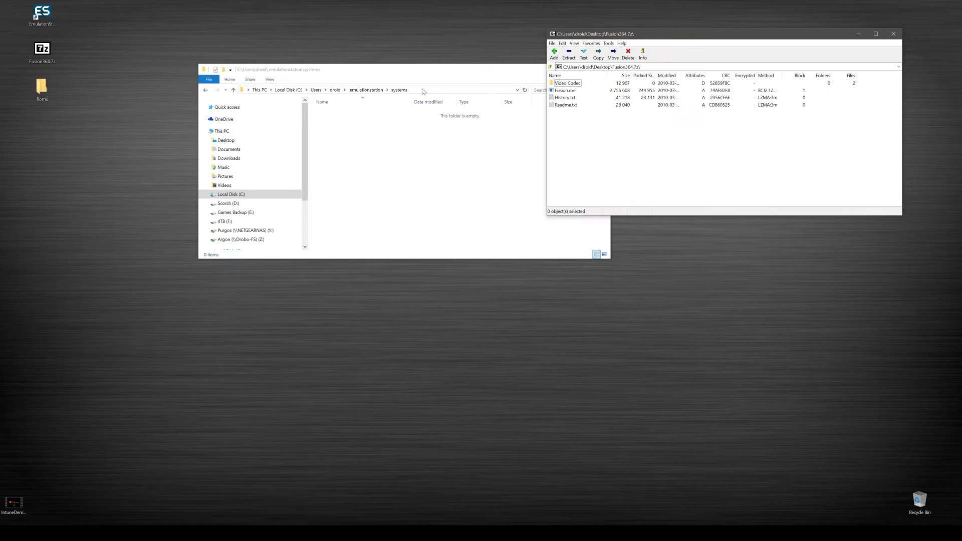
left_click_drag(436, 75, 351, 112)
left_click_drag(578, 139, 265, 190)
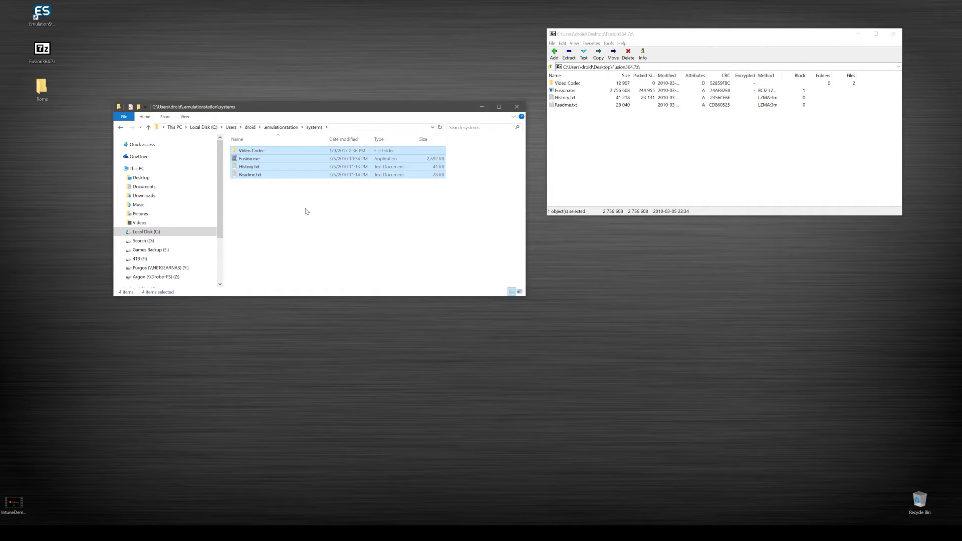
Step: Create a folder named fusion inside systems and move all the extracted Fusion files into it
right_click(294, 222)
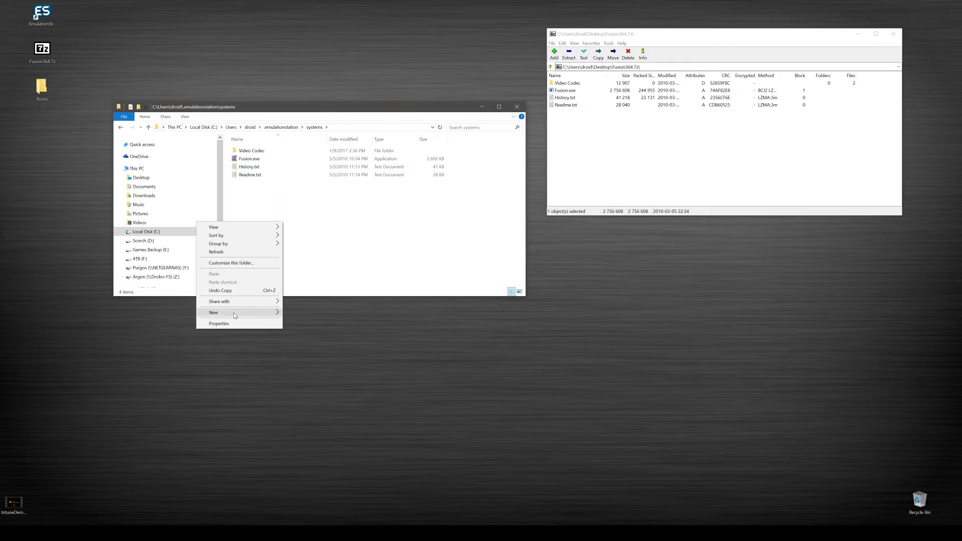
mouse_move(234, 313)
left_click(138, 314)
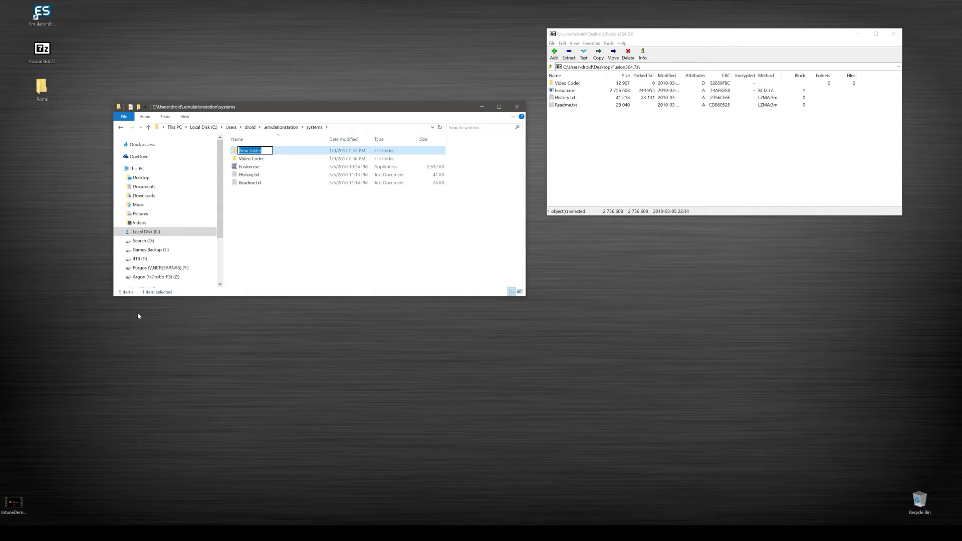
type("fusion")
key("Return")
left_click_drag(262, 199, 245, 150)
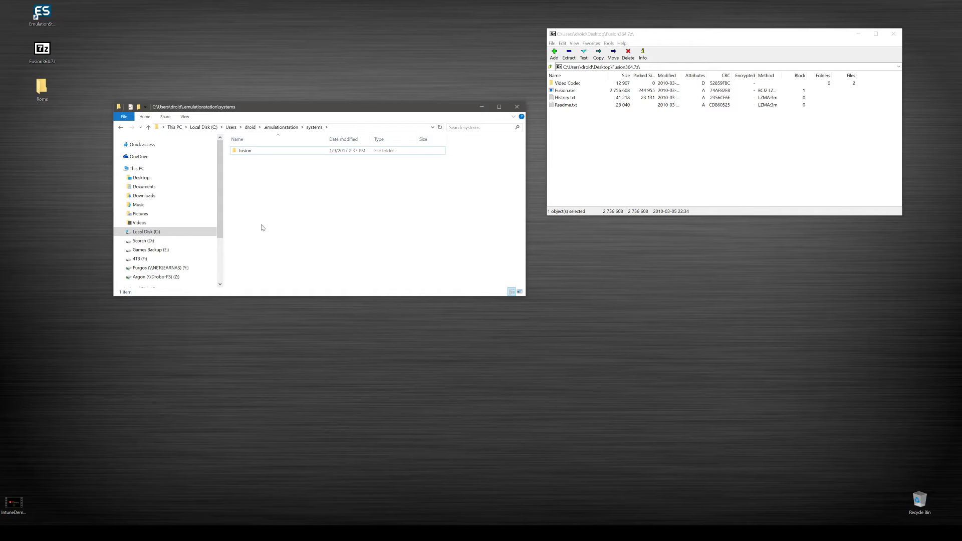
Step: Check the emulator files in the systems folder's fusion subfolder and close the Fusion364.7z archive window
left_click(265, 128)
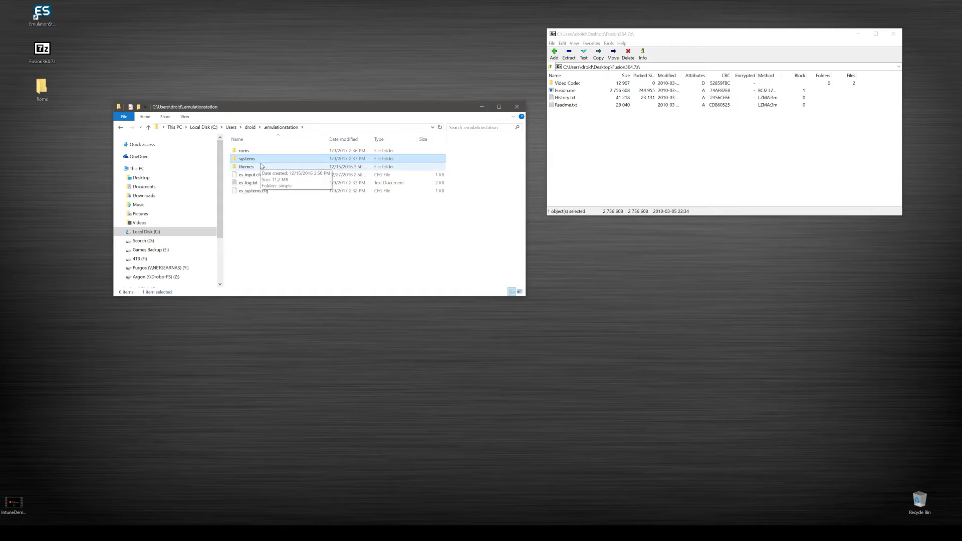
key("Return")
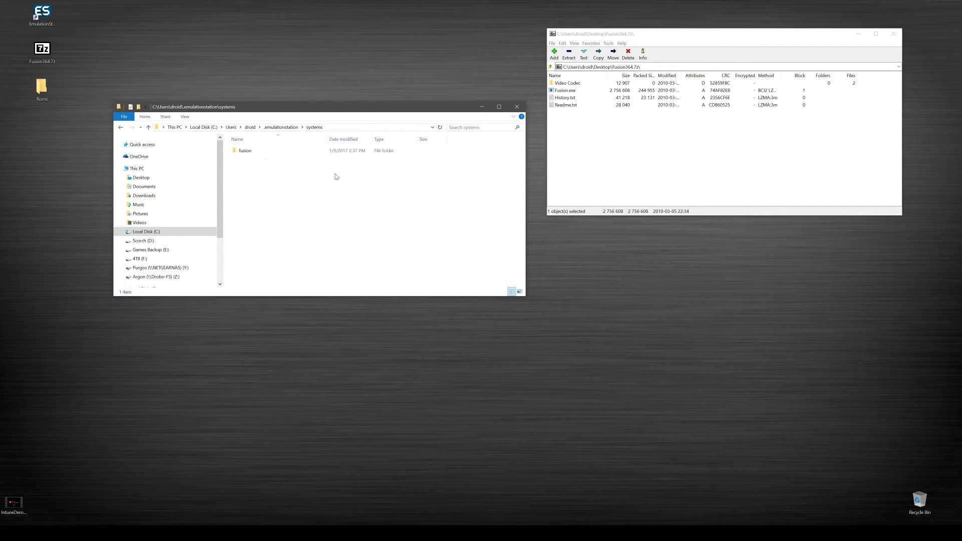
left_click(252, 152)
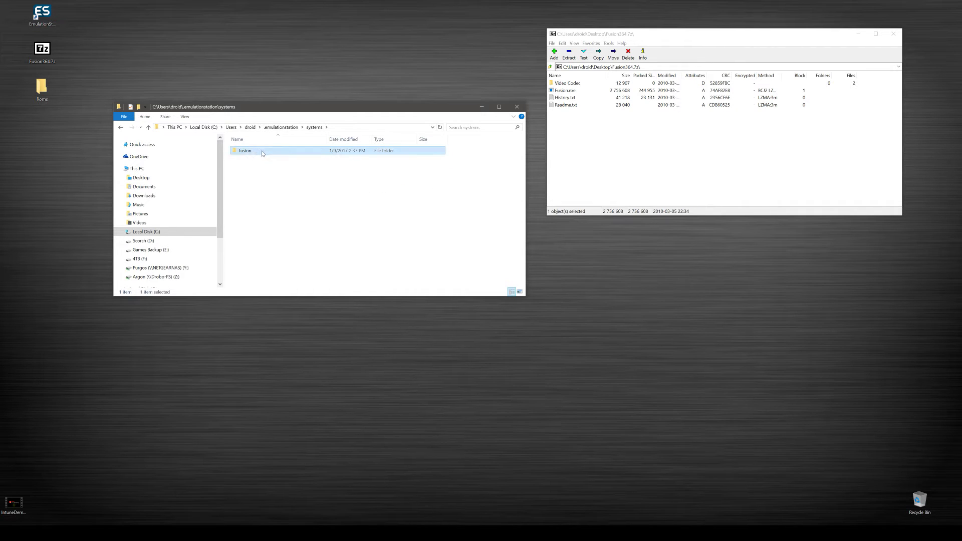
double_click(261, 152)
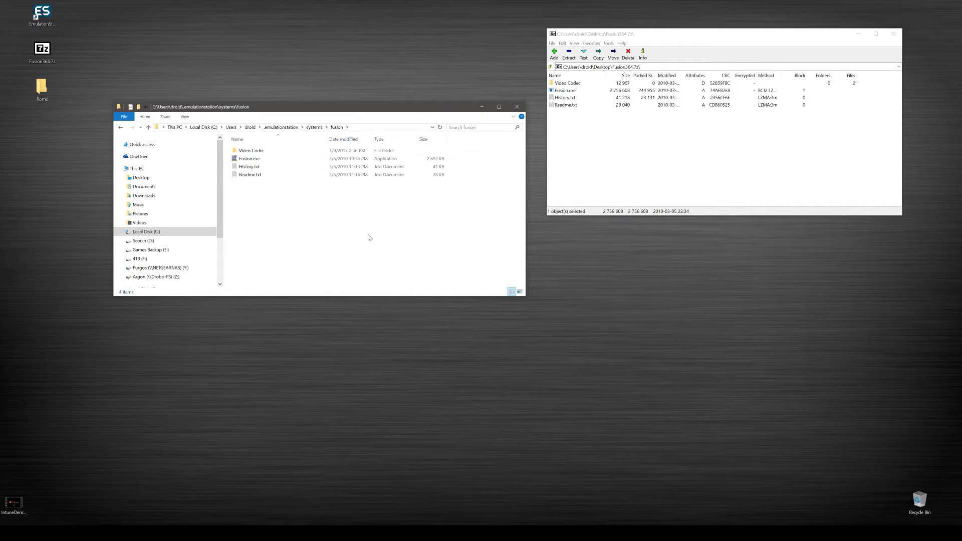
left_click(893, 33)
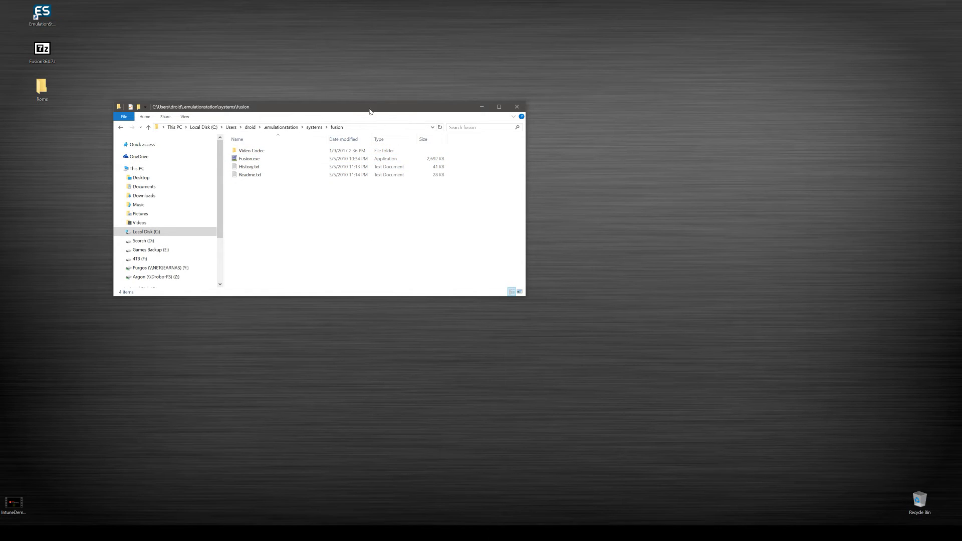
Step: Arrange the folder window and the Notepad++ window with es_systems.cfg so both can be read together
left_click_drag(370, 111, 749, 52)
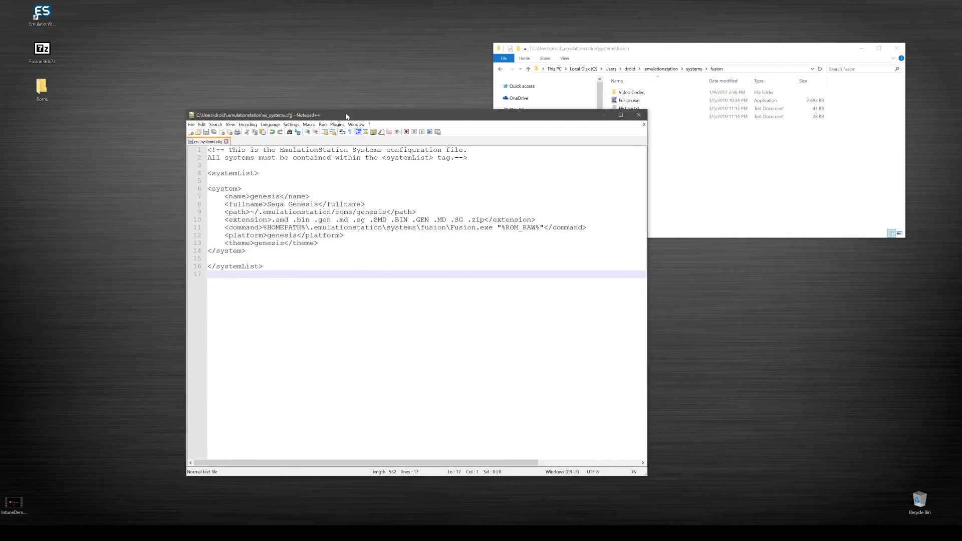
left_click_drag(264, 124, 234, 120)
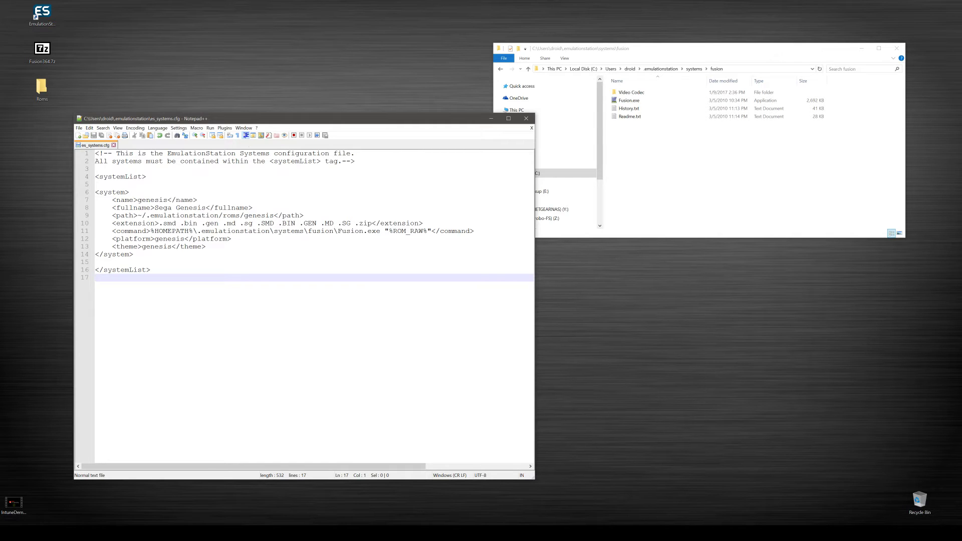
left_click_drag(243, 120, 245, 52)
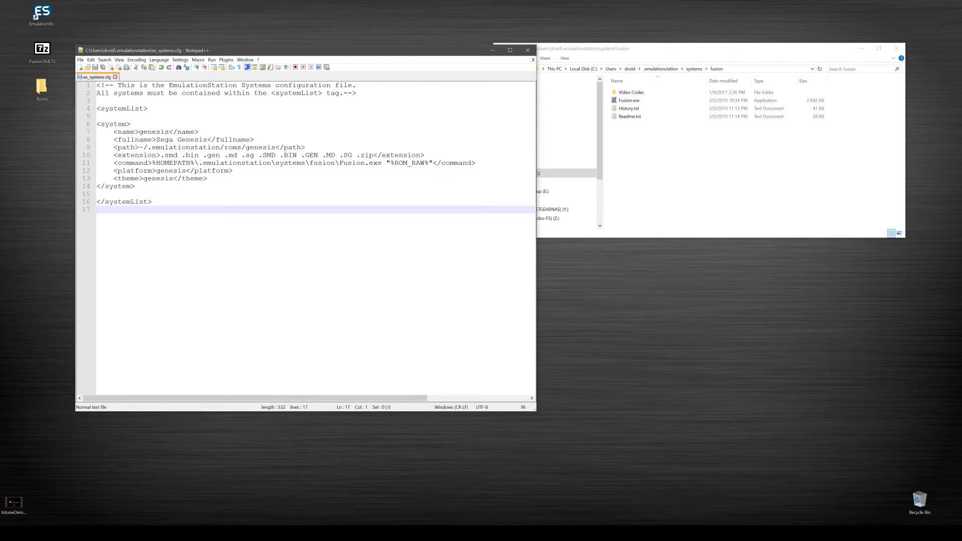
Step: Browse to the genesis folder under roms to compare it with the path entry in es_systems.cfg, and return to roms
left_click(661, 68)
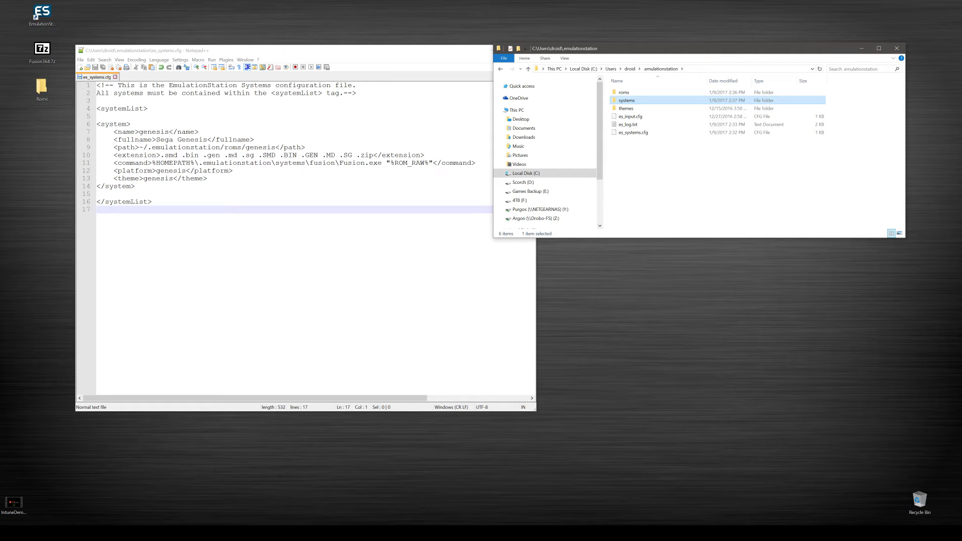
double_click(638, 94)
double_click(633, 97)
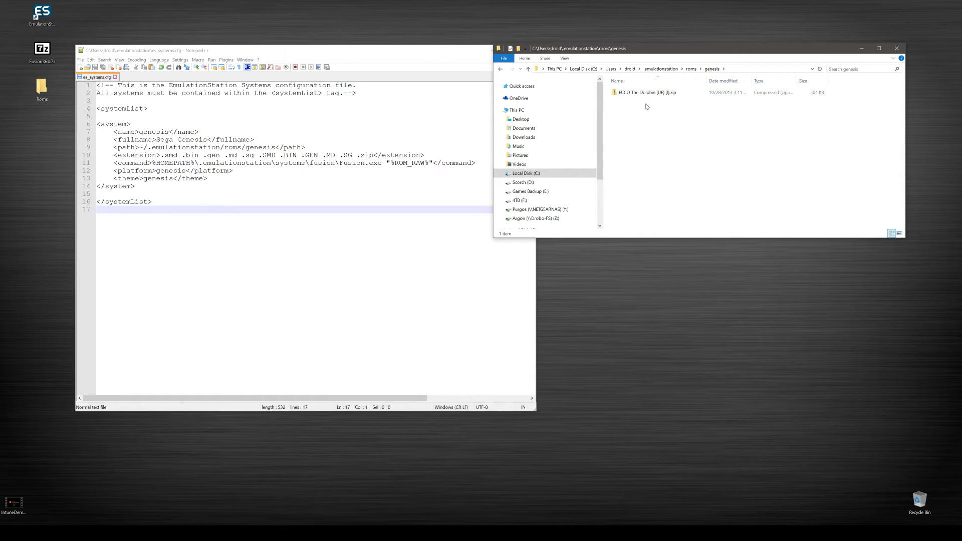
left_click(500, 68)
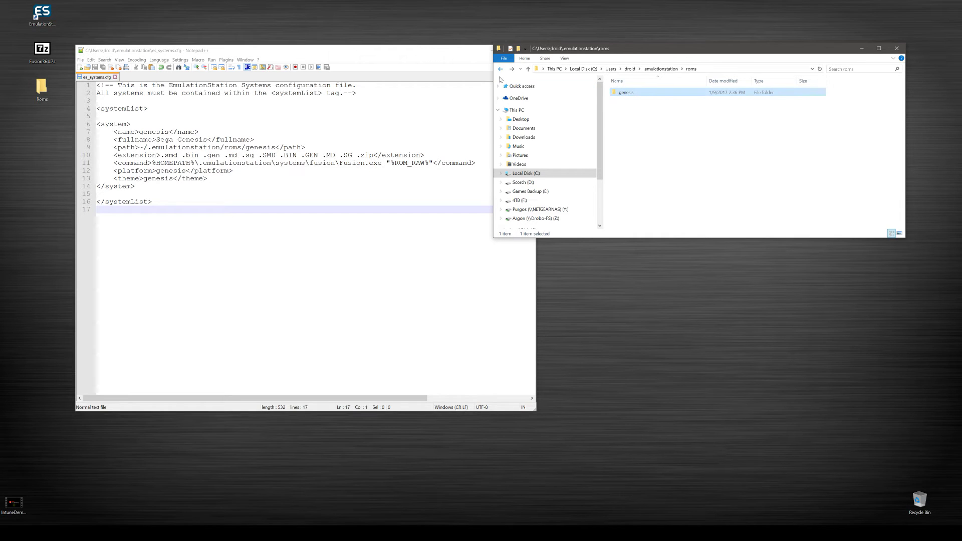
Step: Examine the ROM file types in the extension entry and the platform entry of es_systems.cfg
left_click_drag(165, 155, 373, 154)
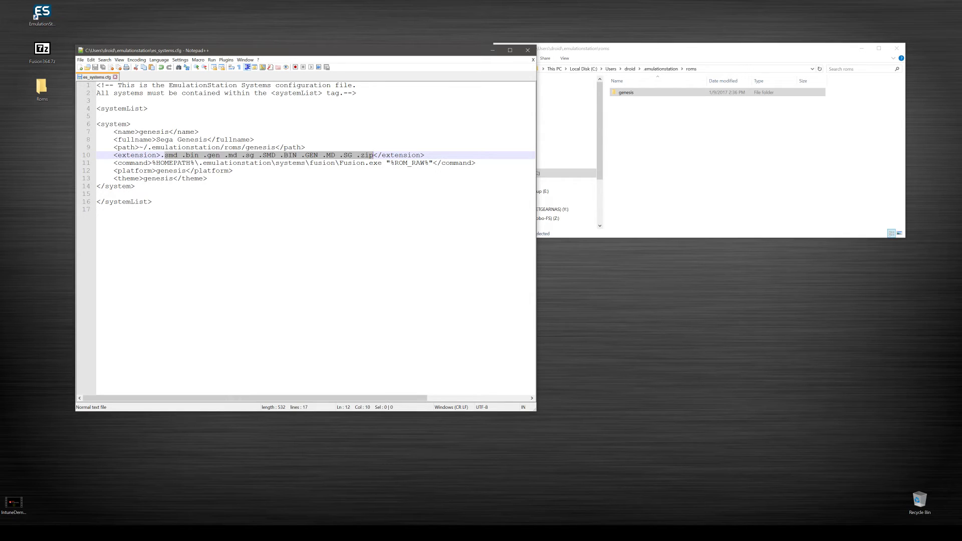
left_click(135, 171)
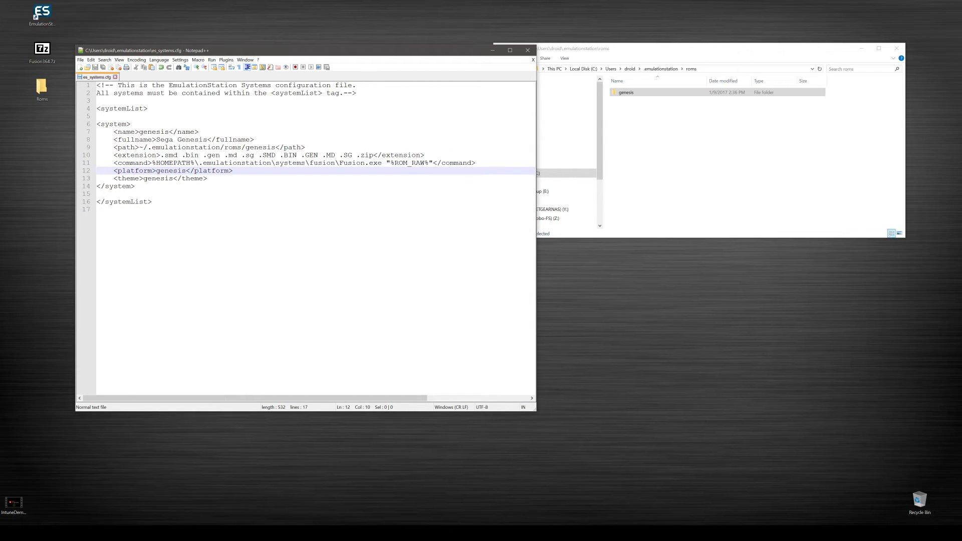
Step: Compare the command entry in es_systems.cfg with the Fusion.exe file in systems\fusion, and review the theme entry
left_click_drag(199, 163, 414, 163)
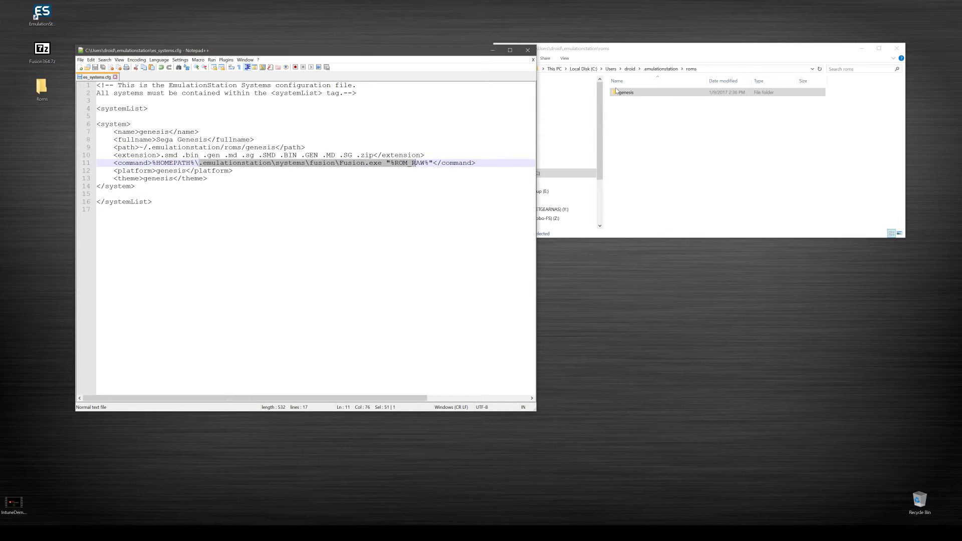
left_click(656, 69)
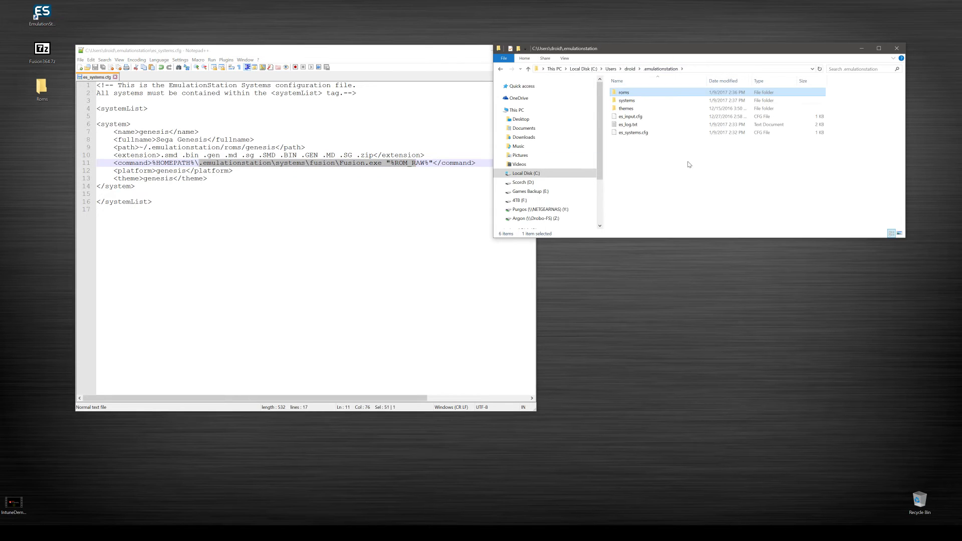
left_click(233, 170)
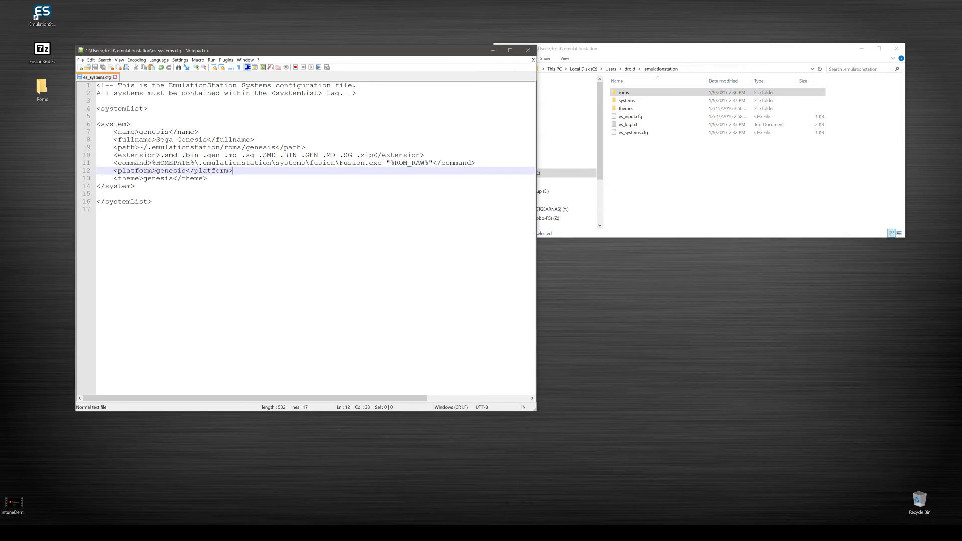
left_click_drag(339, 163, 382, 163)
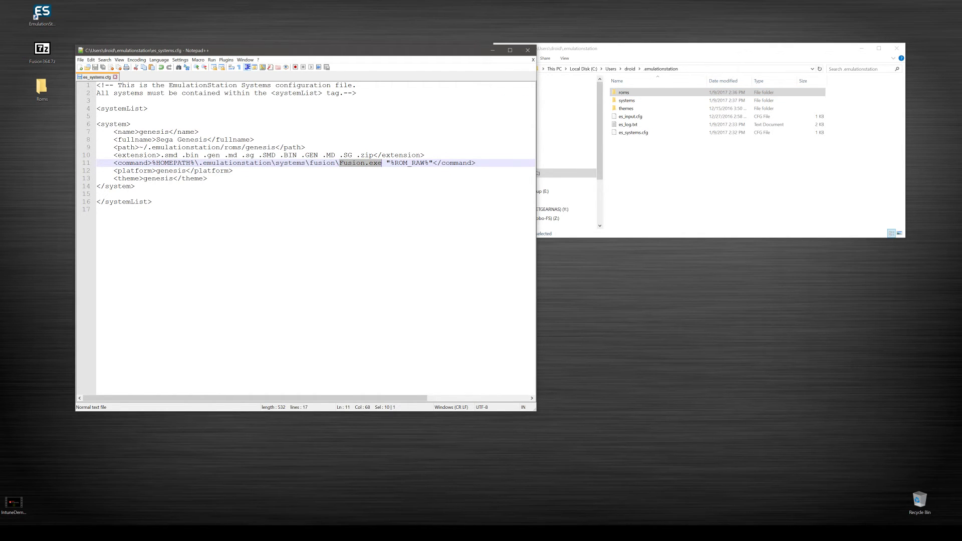
double_click(627, 100)
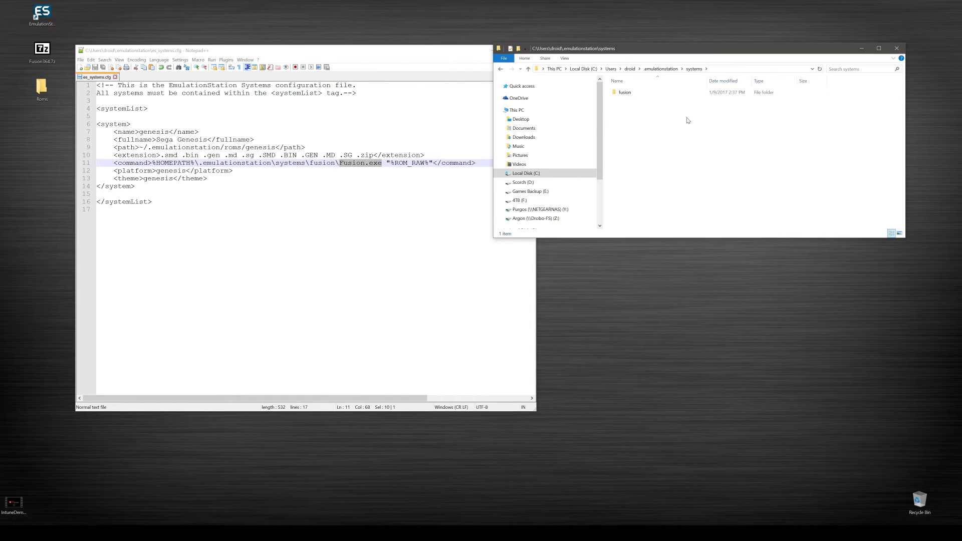
double_click(626, 93)
left_click(632, 100)
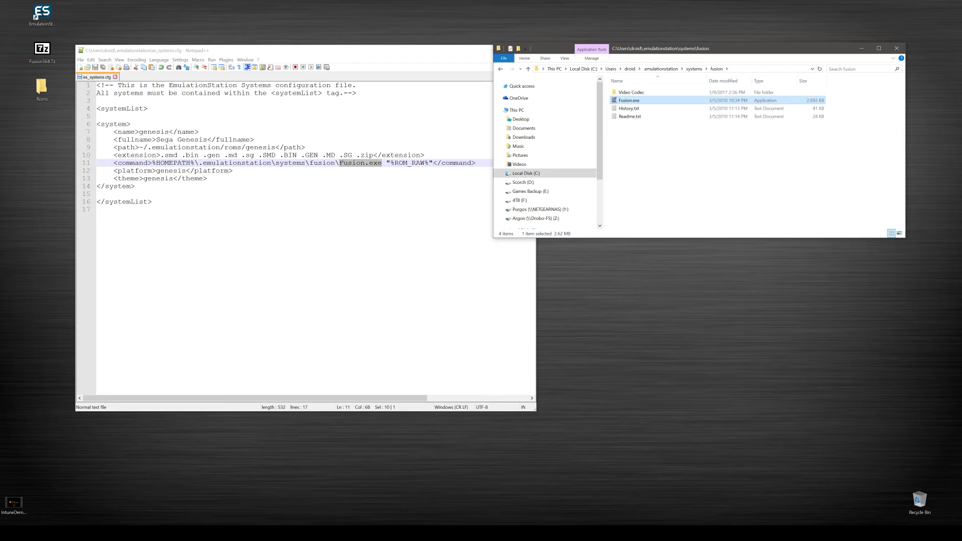
left_click(100, 210)
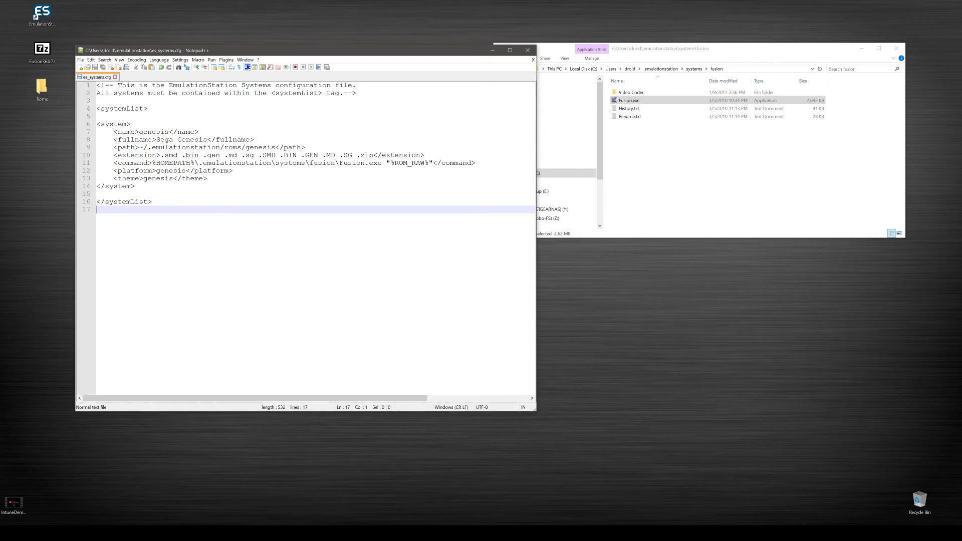
left_click(208, 178)
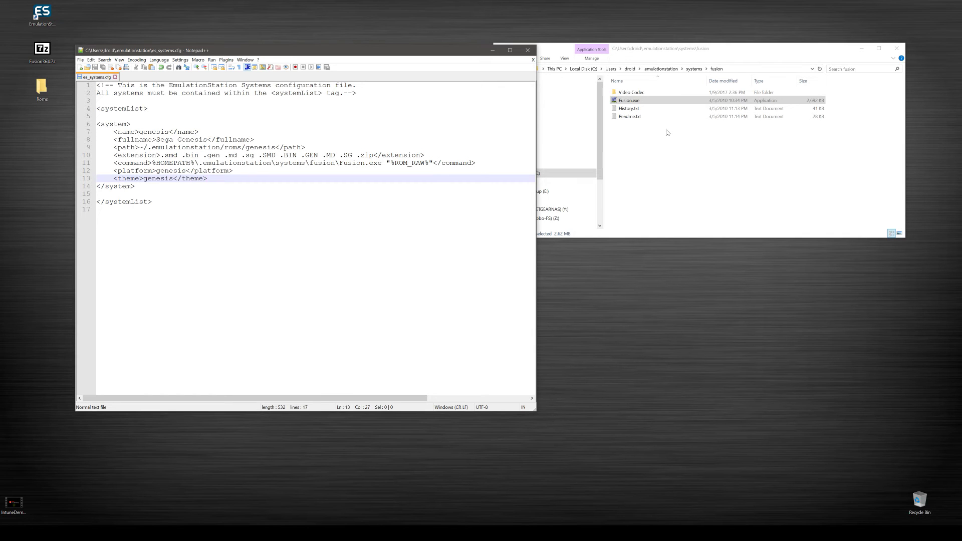
Step: Run Fusion.exe from the systems\fusion folder once as a test and close the emulator
left_click(662, 151)
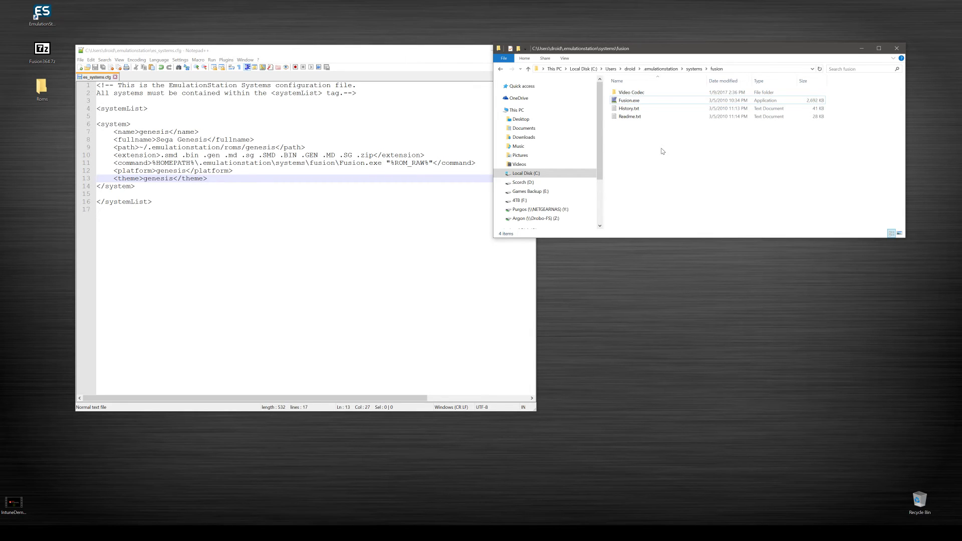
double_click(629, 101)
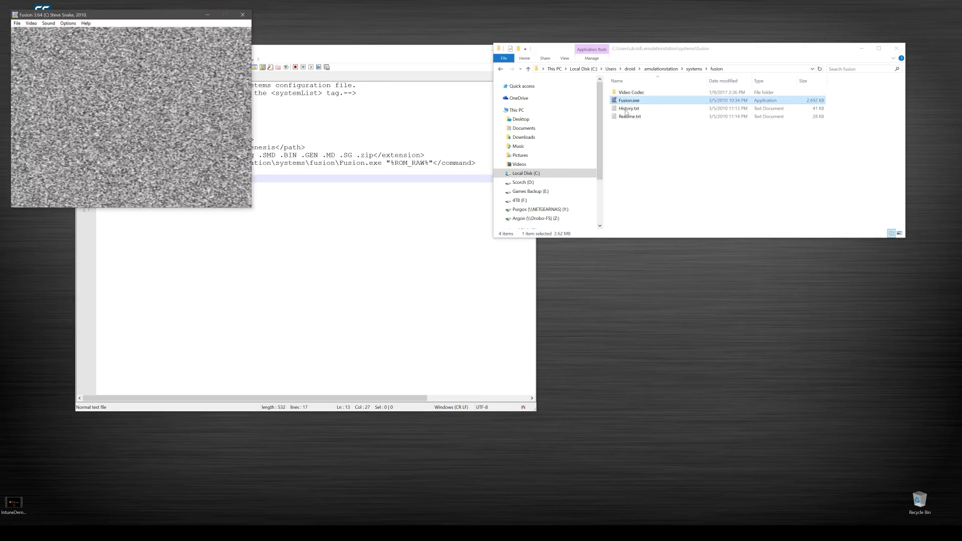
left_click_drag(206, 13, 286, 67)
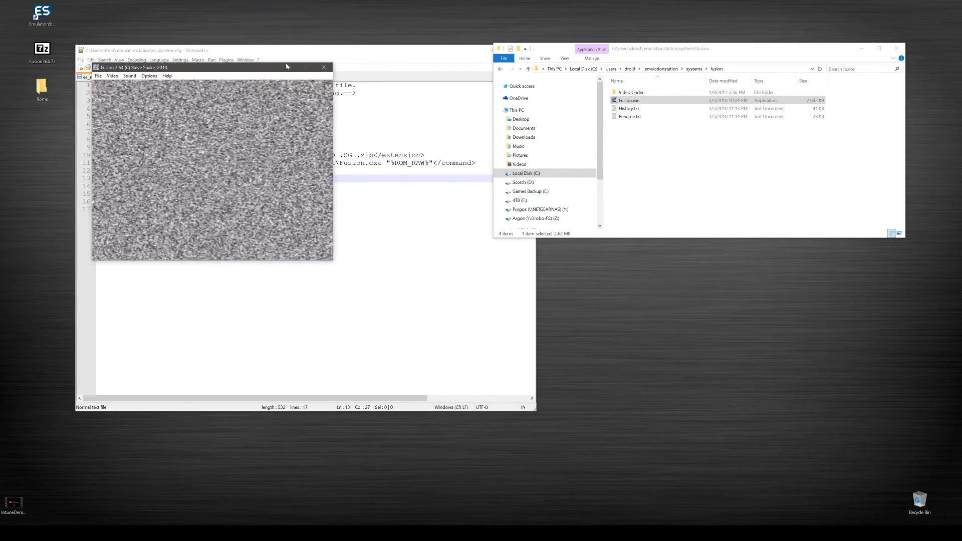
left_click(323, 68)
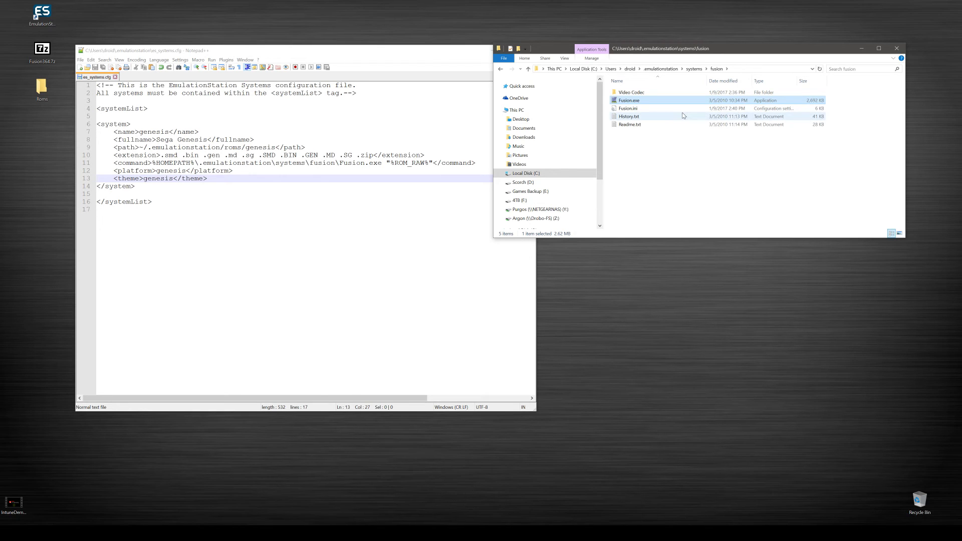
Step: Look at Fusion's SegaCD image loading dialog without loading anything, and close the emulator running the Ecco game
left_click_drag(462, 53, 0, 259)
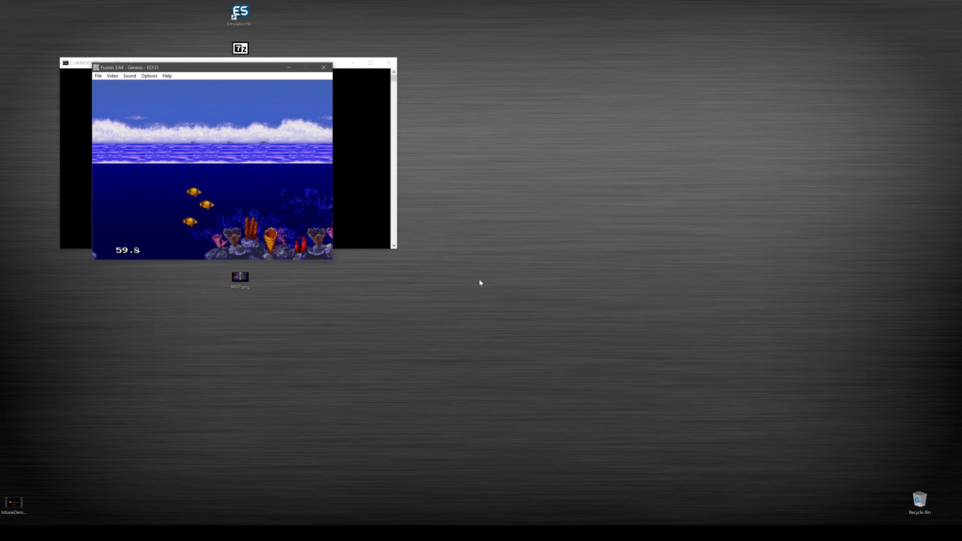
left_click(99, 76)
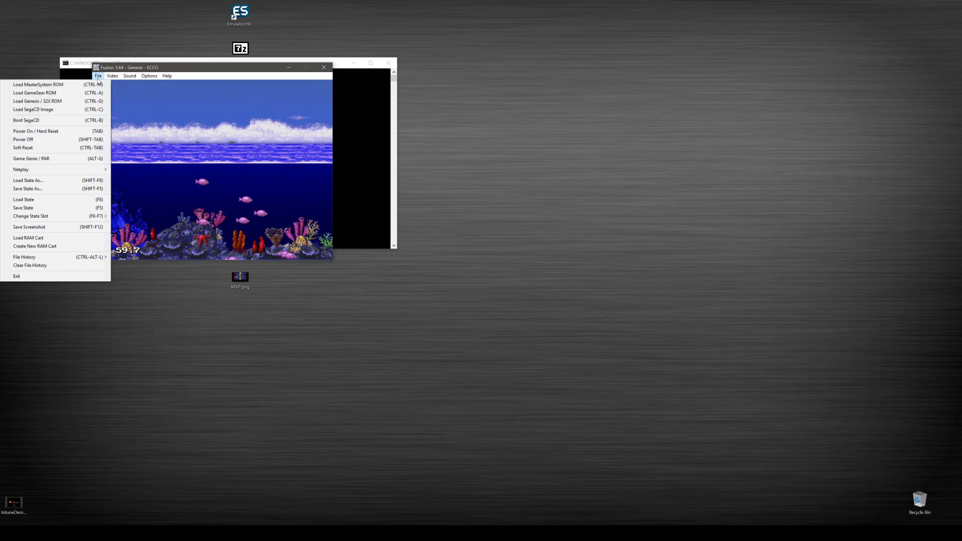
left_click(62, 111)
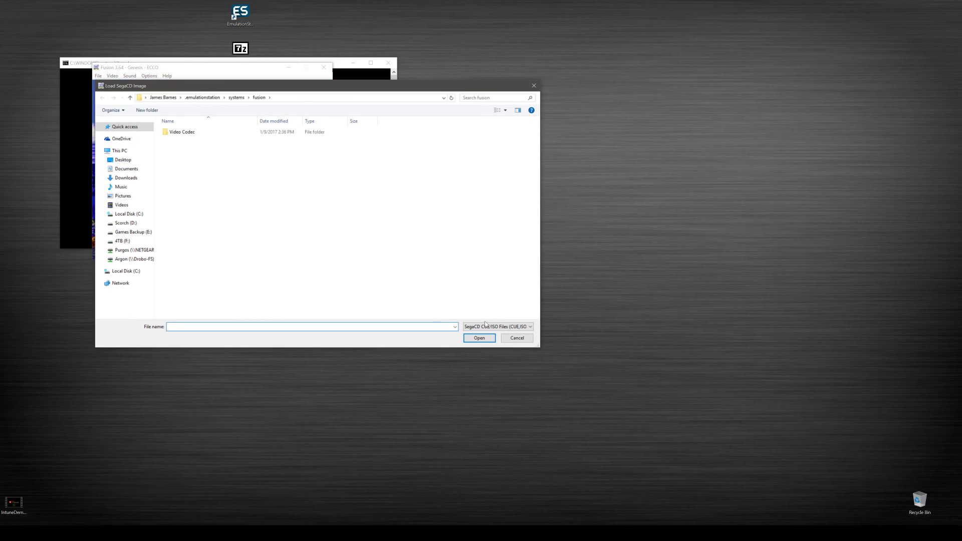
left_click(516, 338)
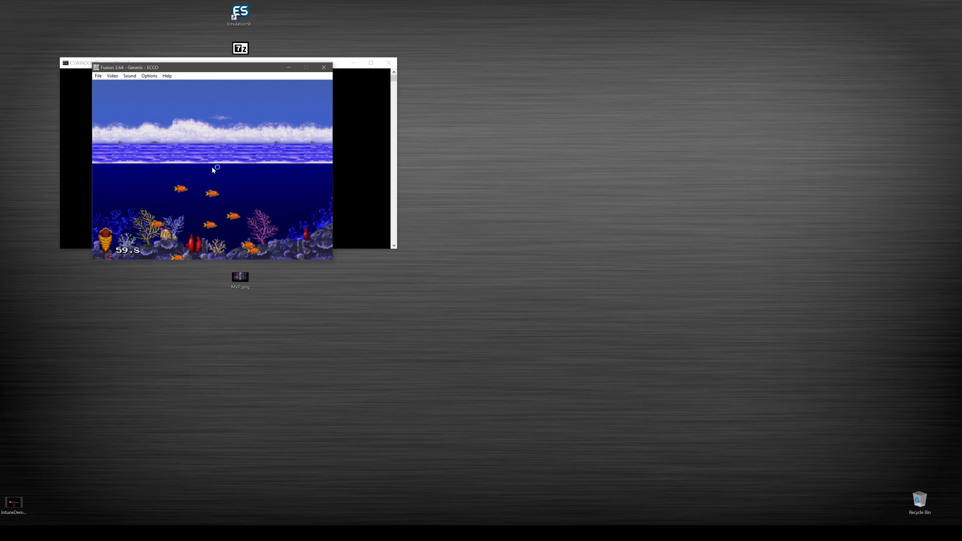
left_click(324, 67)
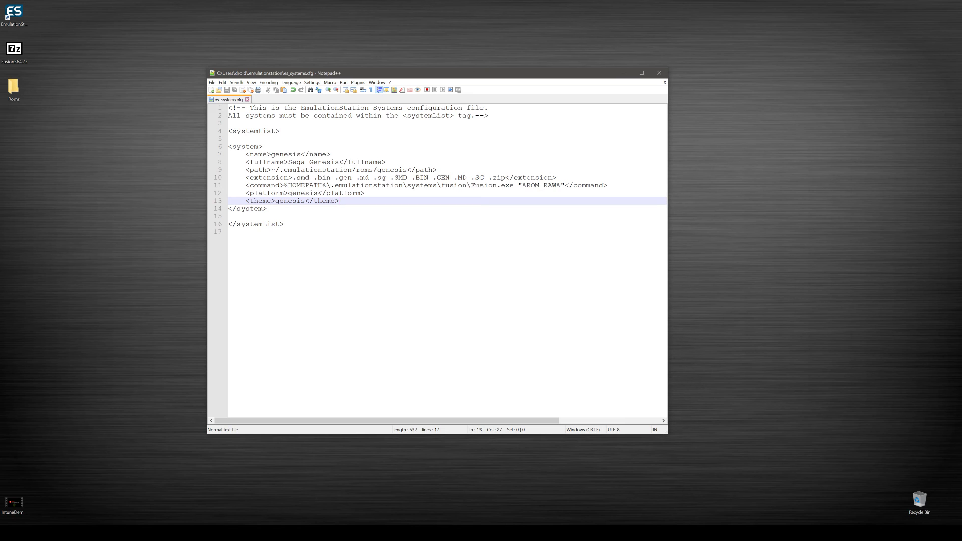
Step: Review the Fusion.exe path in the command entry of es_systems.cfg
left_click_drag(514, 186, 334, 185)
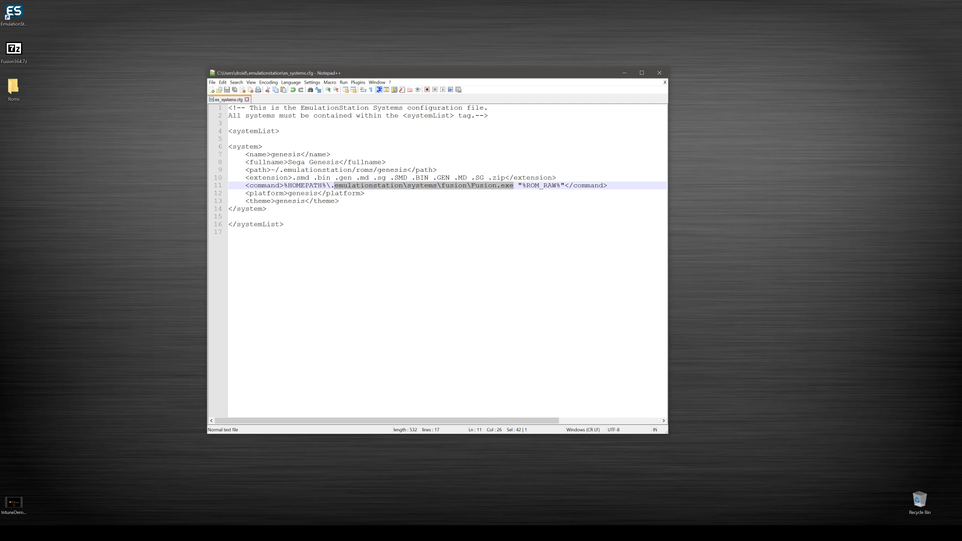